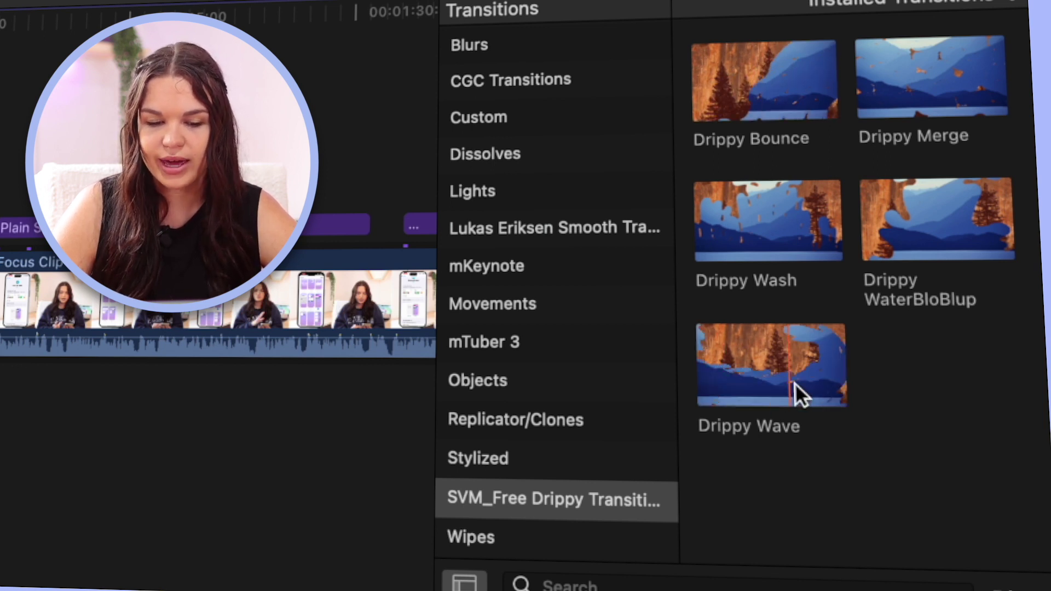
Step: Play the drippy transition in Link Focus and park the playhead just before MVI_4983
{"action": "left_click", "coordinate": [27, 482]}
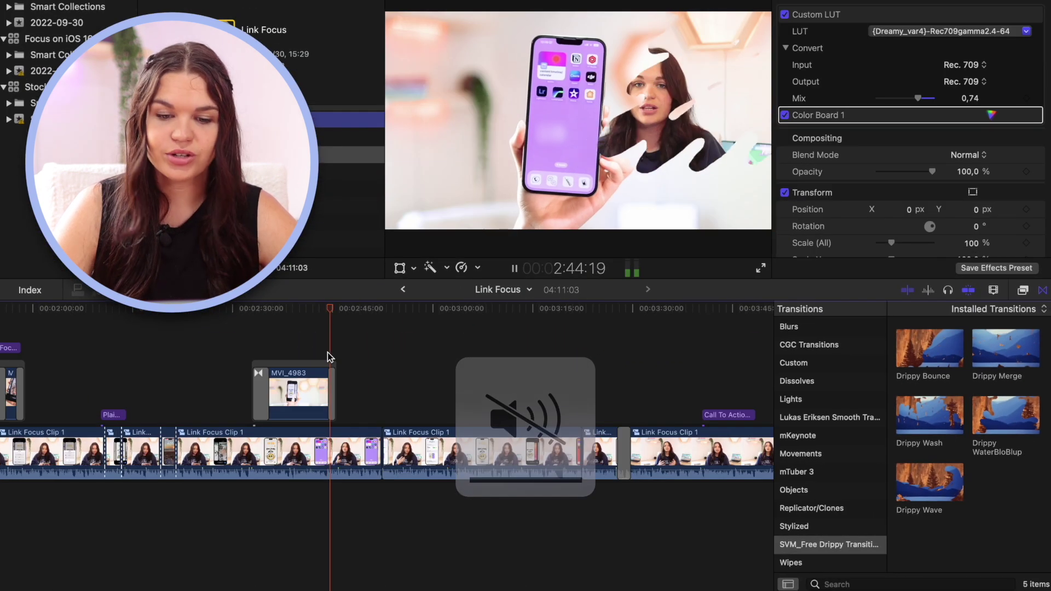
{"action": "key", "text": "space"}
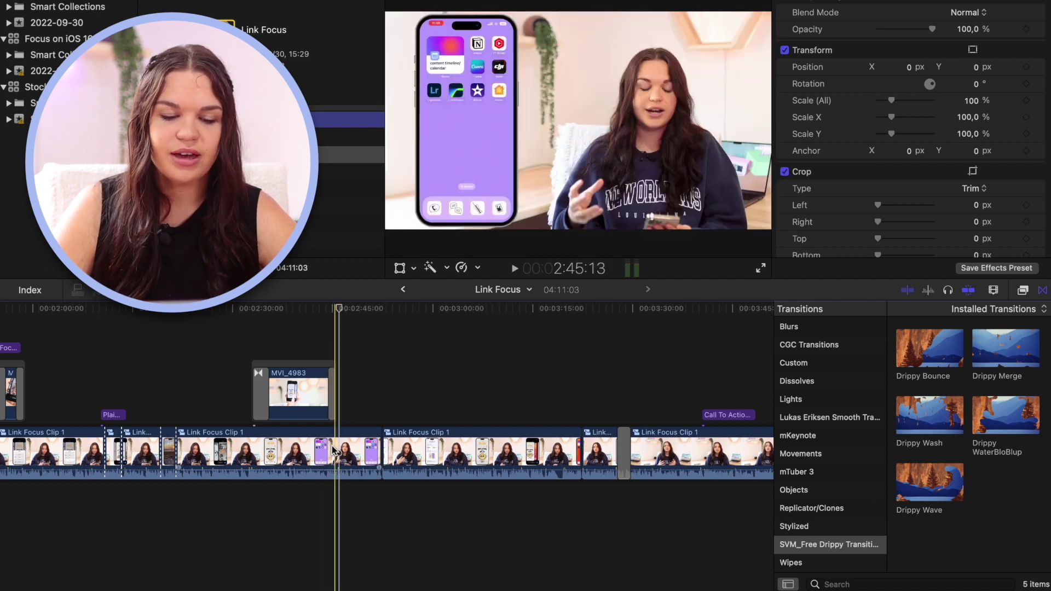
{"action": "left_click", "coordinate": [331, 346]}
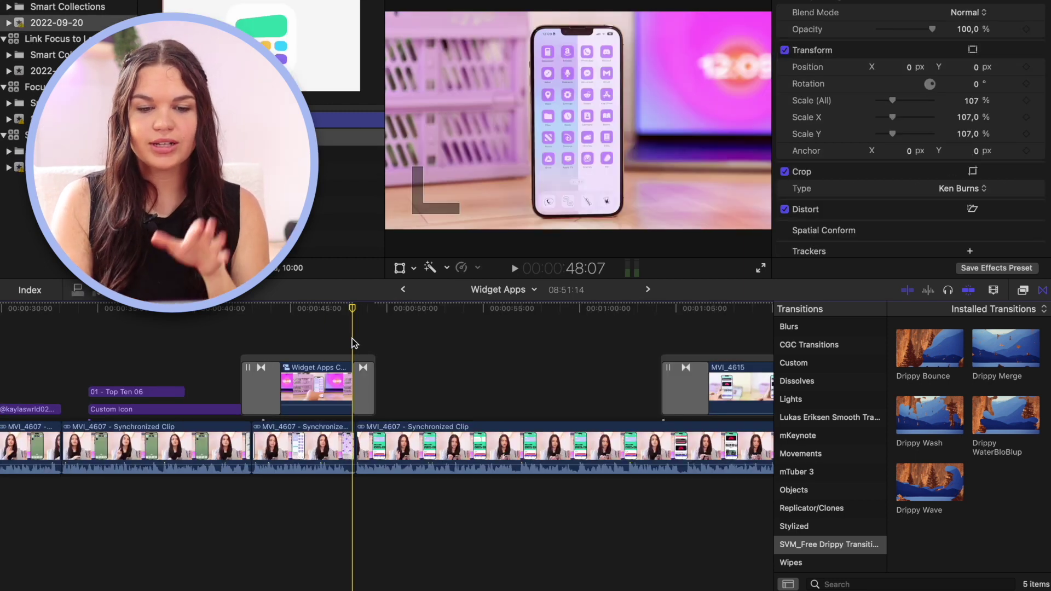
Step: Play through the drippy transition in Widget Apps, then show the Lukas Eriksen Smooth Transitions pack
{"action": "key", "text": "space"}
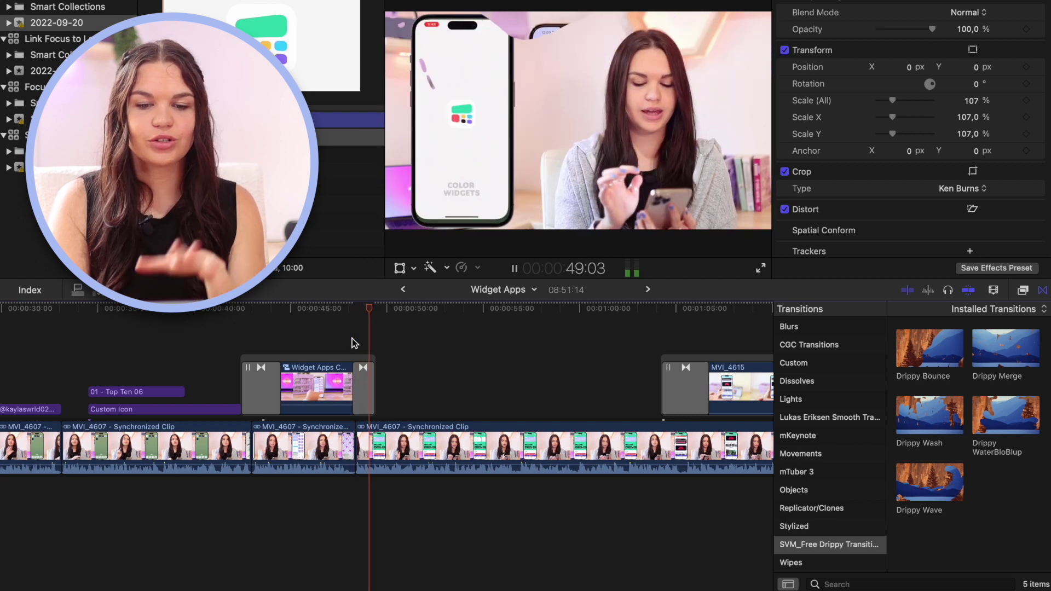
{"action": "key", "text": "space"}
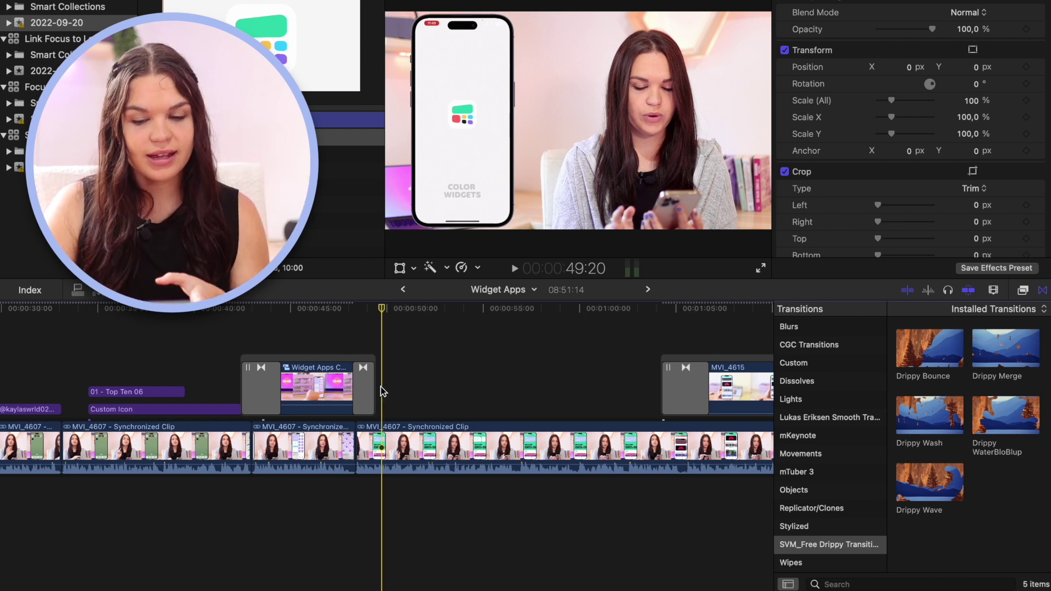
{"action": "left_click", "coordinate": [837, 417]}
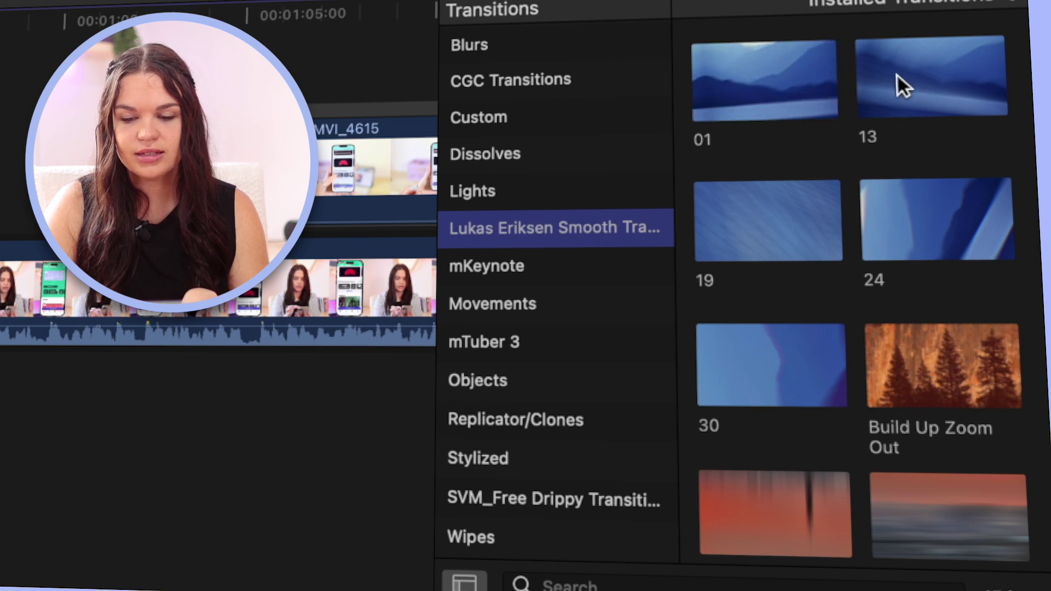
Step: Skim the Smooth Transitions thumbnails and play the transition leading into MVI_4615
{"action": "scroll", "coordinate": [870, 247], "scroll_direction": "down", "scroll_amount": 6}
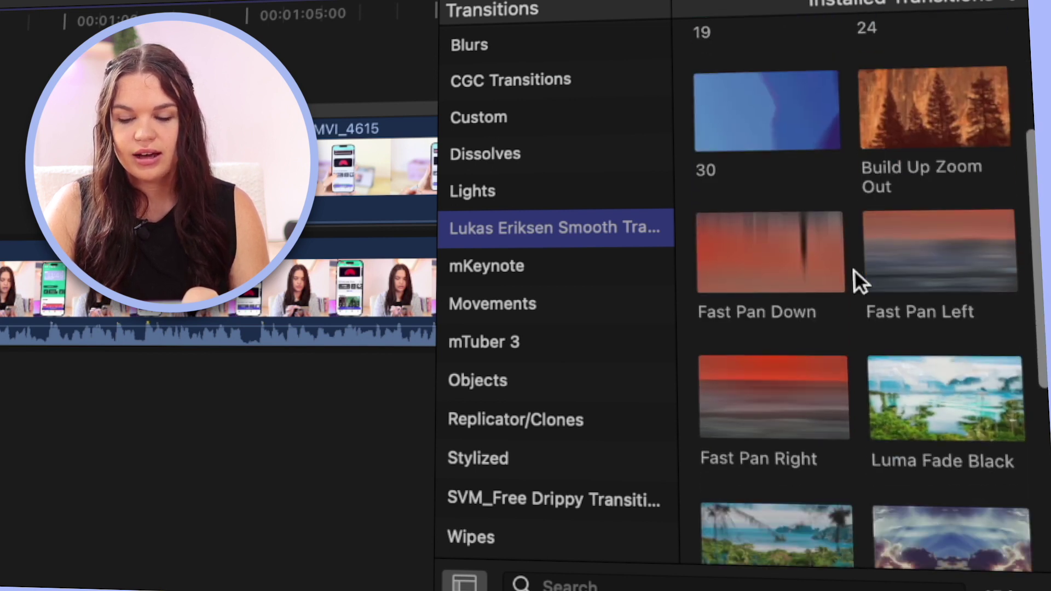
{"action": "scroll", "coordinate": [853, 271], "scroll_direction": "down", "scroll_amount": 4}
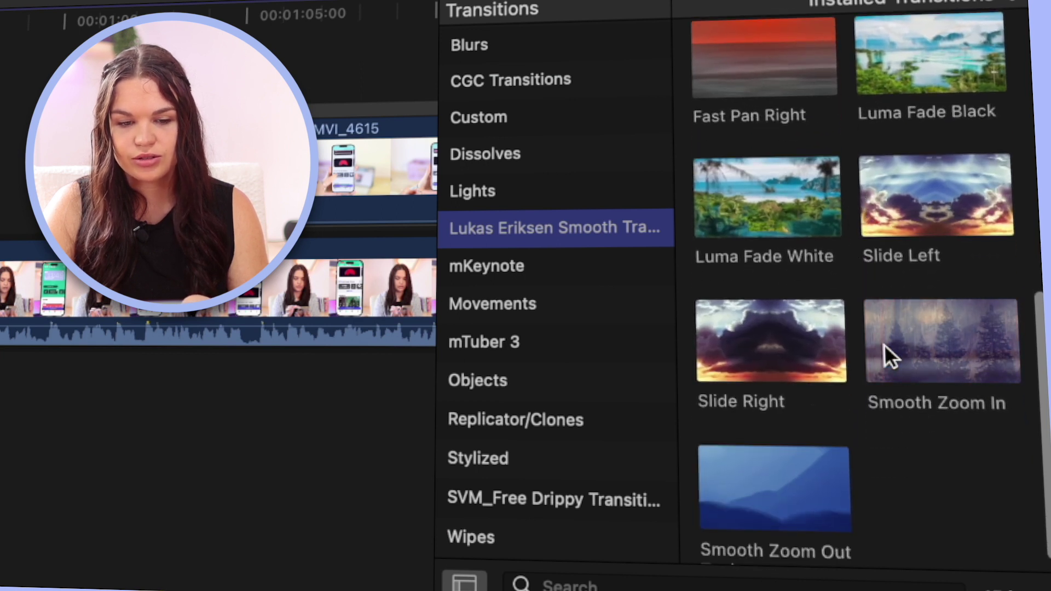
{"action": "scroll", "coordinate": [952, 346], "scroll_direction": "up", "scroll_amount": 5}
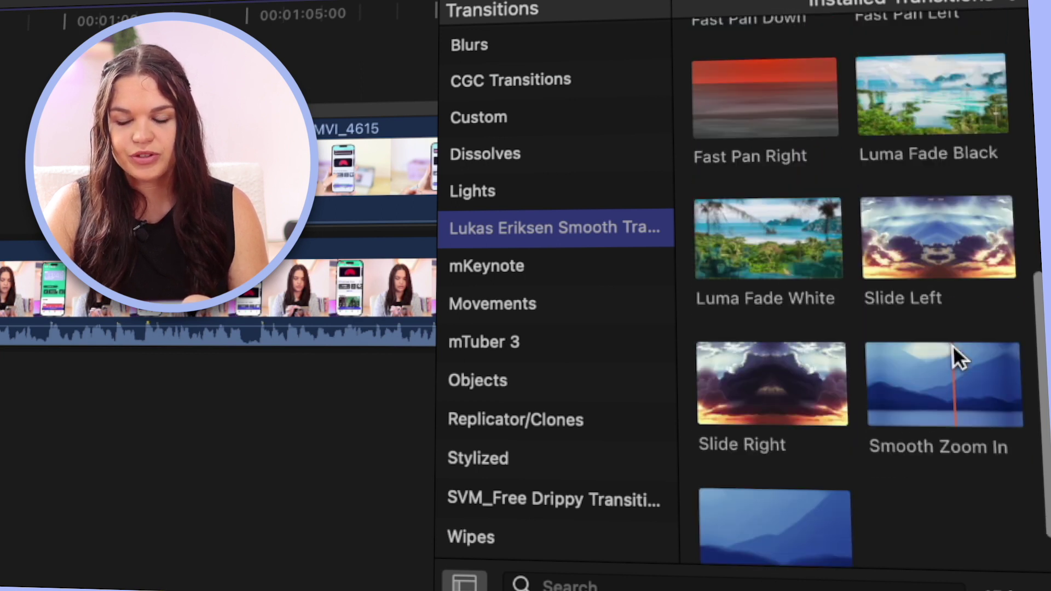
{"action": "scroll", "coordinate": [951, 344], "scroll_direction": "up", "scroll_amount": 3}
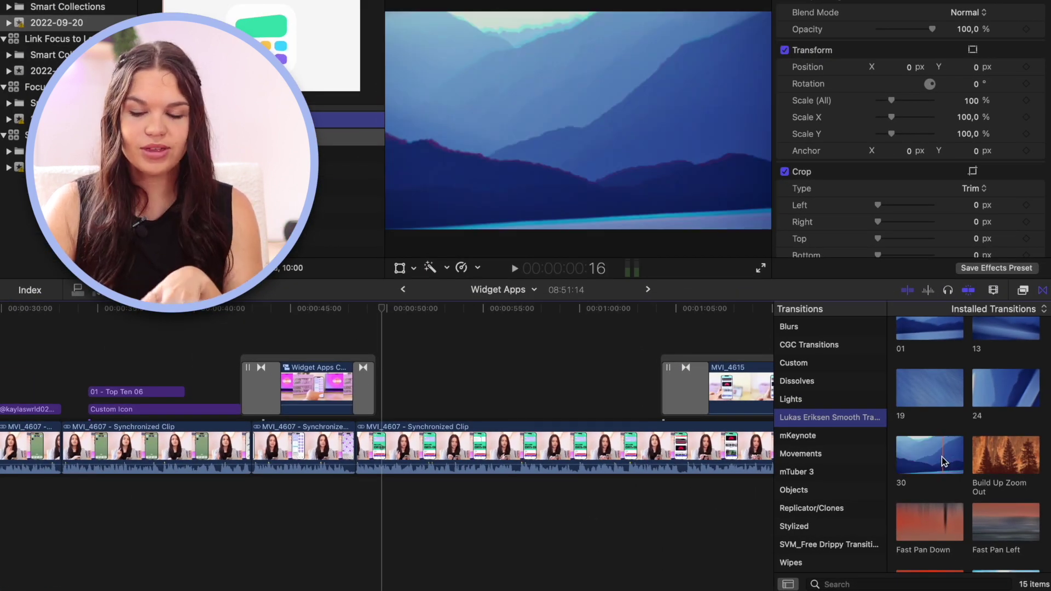
{"action": "scroll", "coordinate": [931, 471], "scroll_direction": "down", "scroll_amount": 2}
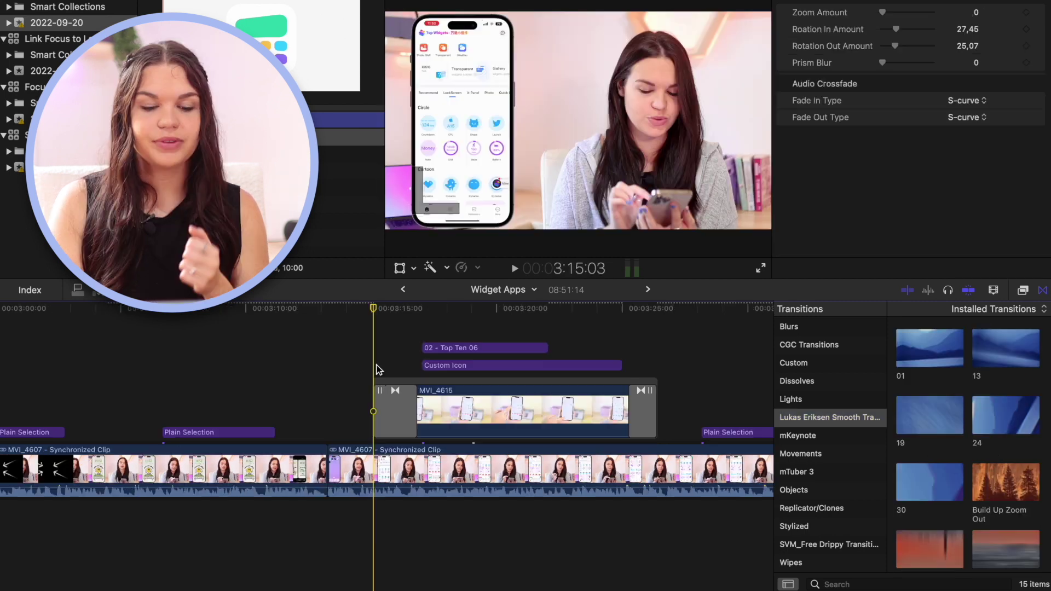
{"action": "key", "text": "space"}
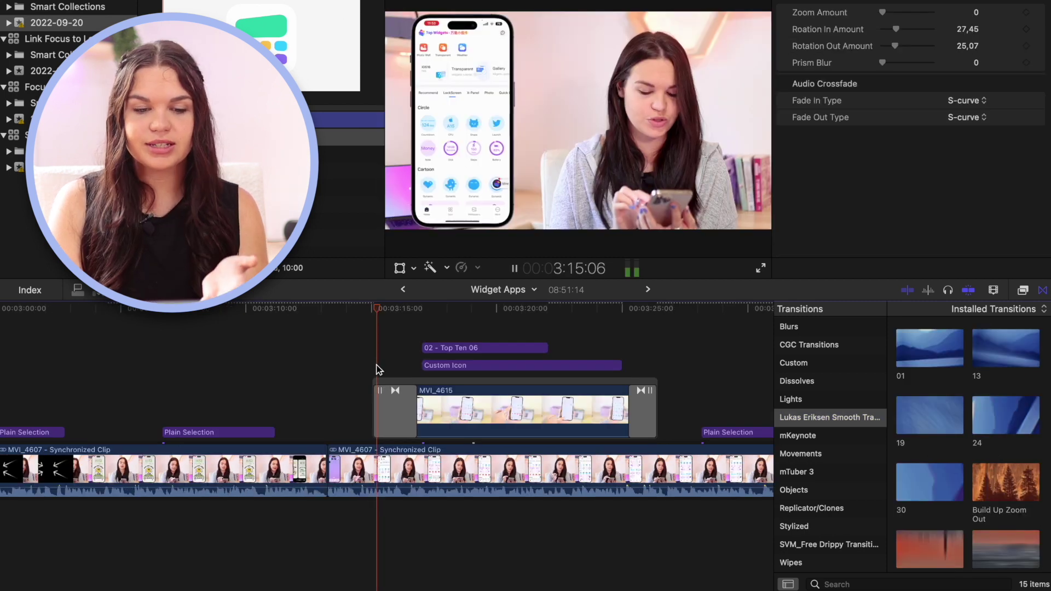
Step: Stop the playback of the MVI_4615 transition preview
{"action": "key", "text": "space"}
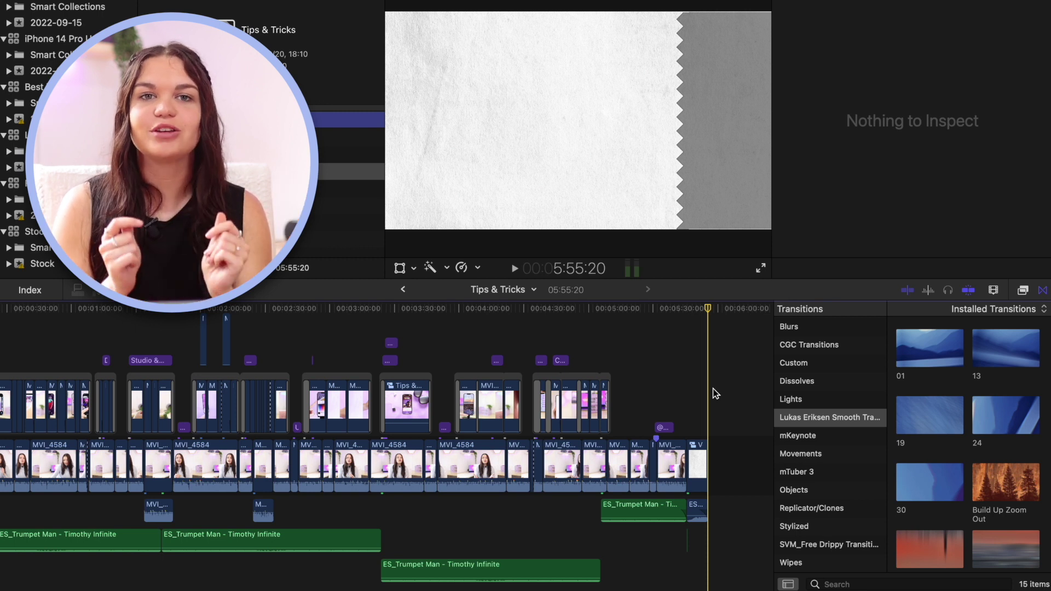
Step: Zoom in on the Tips & Tricks ending and play into the 'Thanks for watching' end card with sound
{"action": "key", "text": "super+equal"}
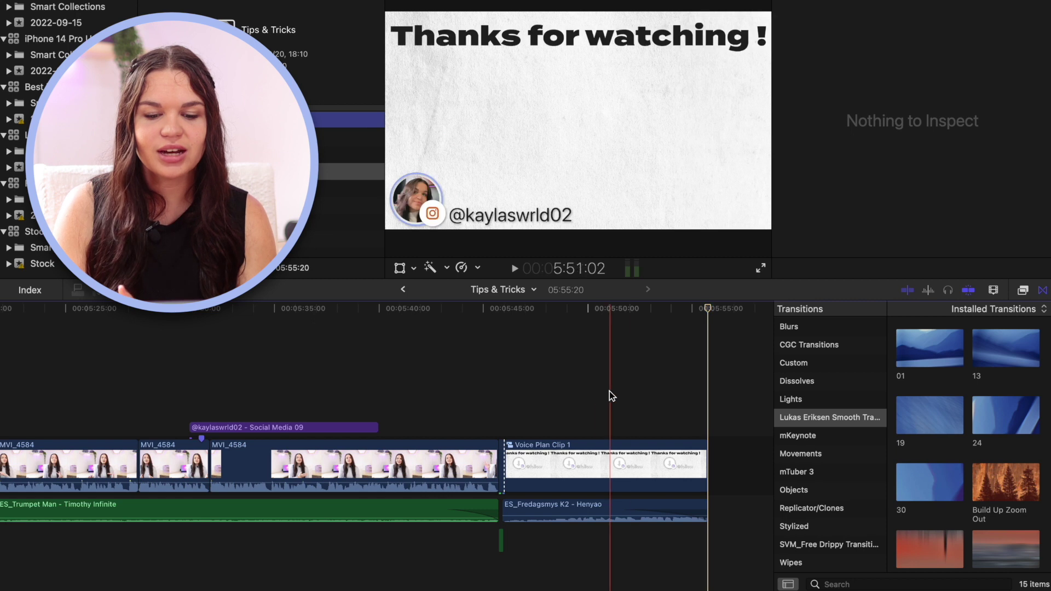
{"action": "key", "text": "super+equal"}
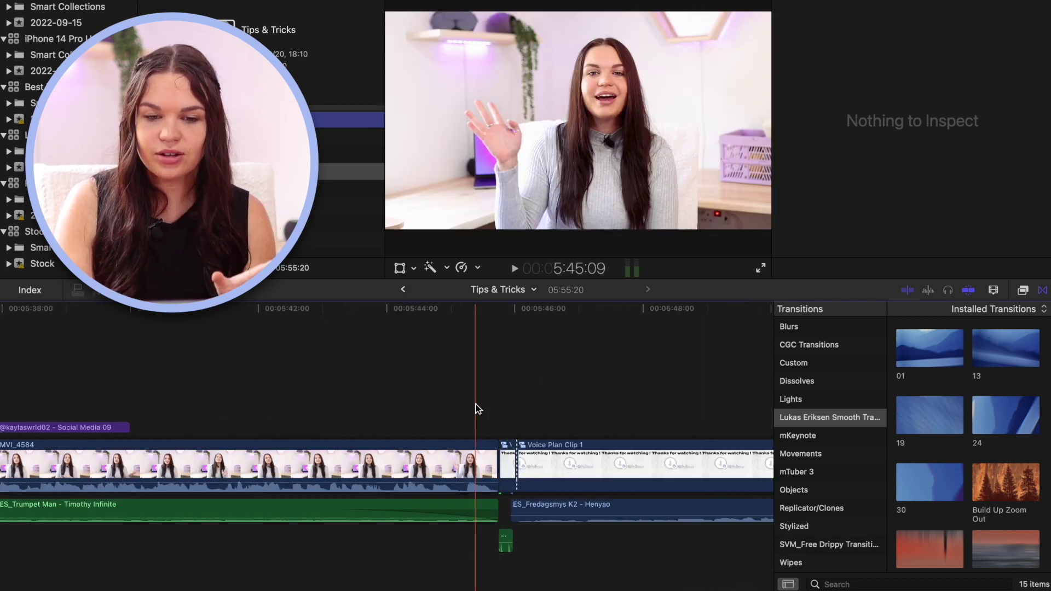
{"action": "key", "text": "space"}
{"action": "key", "text": "space"}
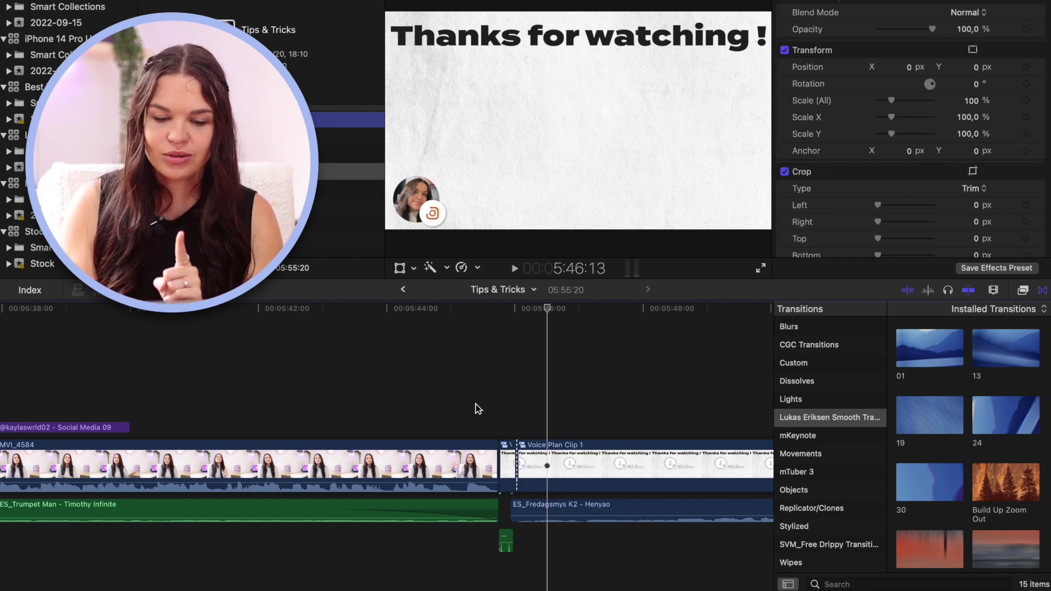
{"action": "key", "text": "XF86AudioRaiseVolume"}
{"action": "key", "text": "XF86AudioRaiseVolume"}
{"action": "key", "text": "XF86AudioRaiseVolume"}
{"action": "key", "text": "XF86AudioRaiseVolume"}
{"action": "key", "text": "XF86AudioRaiseVolume"}
{"action": "key", "text": "XF86AudioRaiseVolume"}
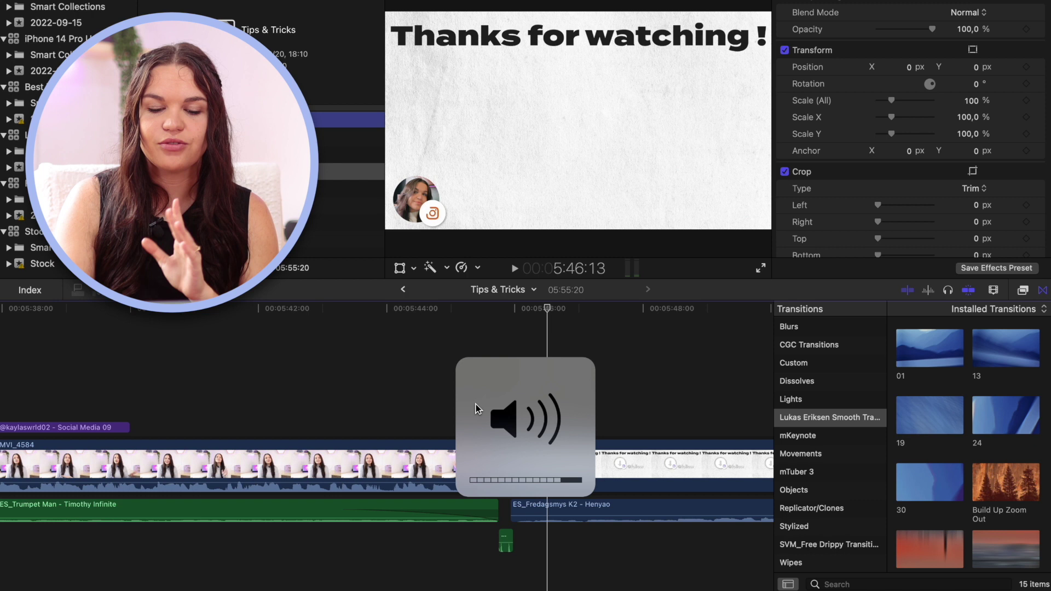
{"action": "key", "text": "space"}
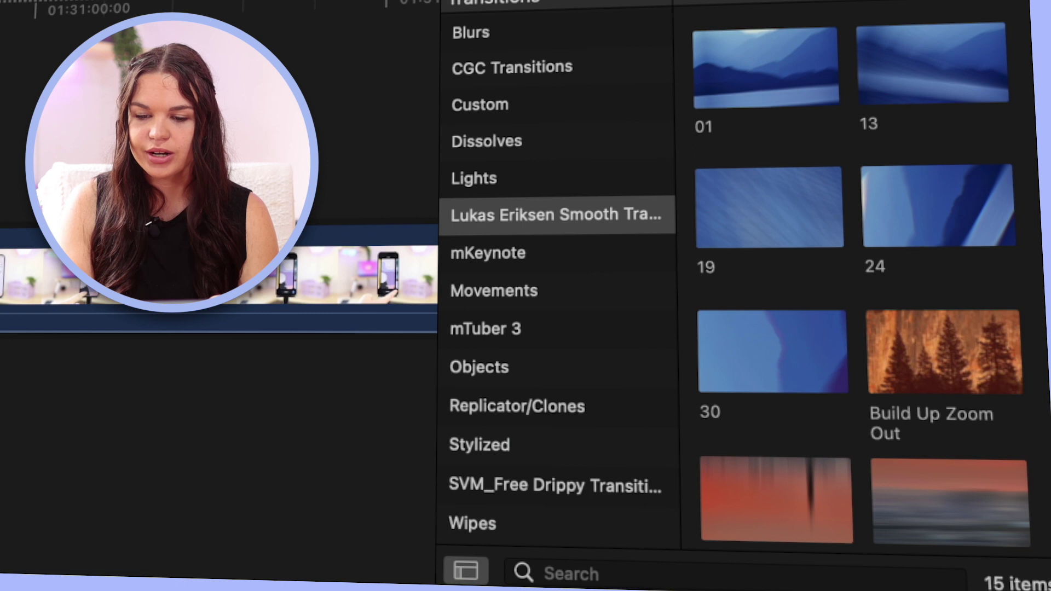
Step: Search the video effects for 'bad tv' to find the Bad TV effect
{"action": "left_click", "coordinate": [825, 6]}
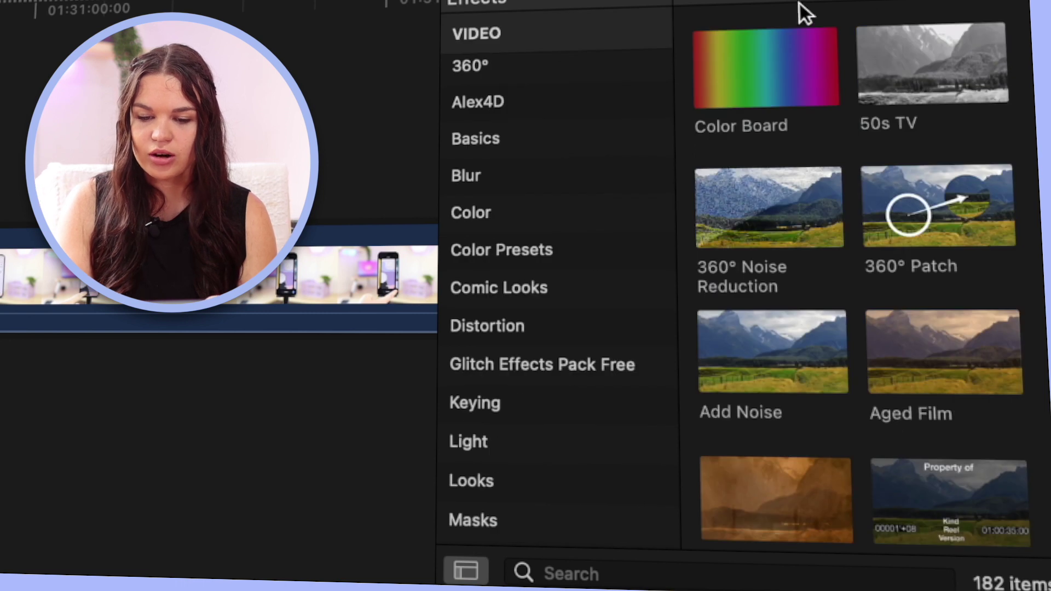
{"action": "left_click", "coordinate": [589, 574]}
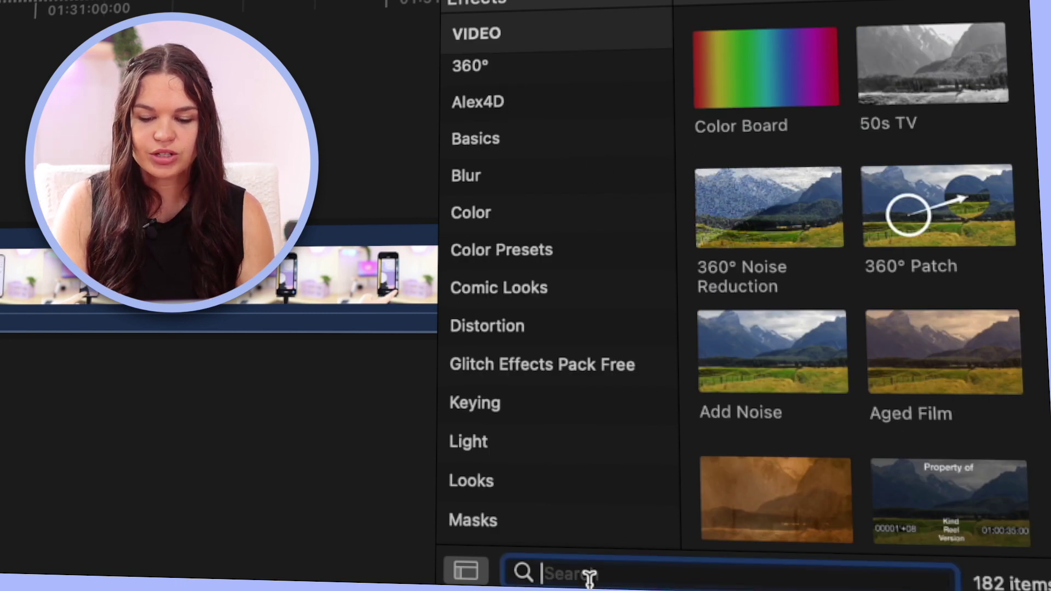
{"action": "type", "text": "bad tv"}
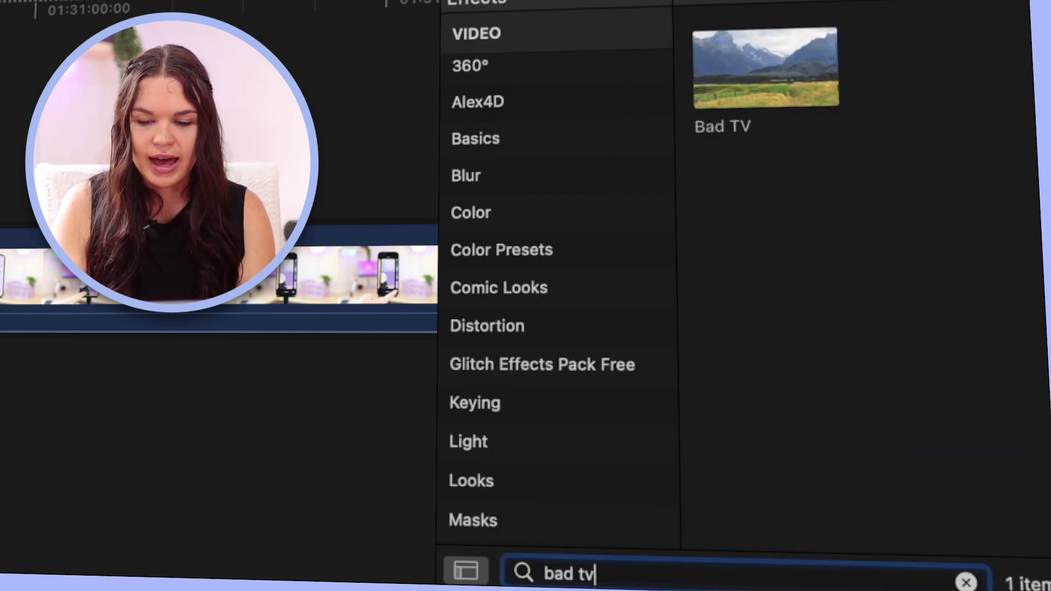
{"action": "left_click", "coordinate": [779, 92]}
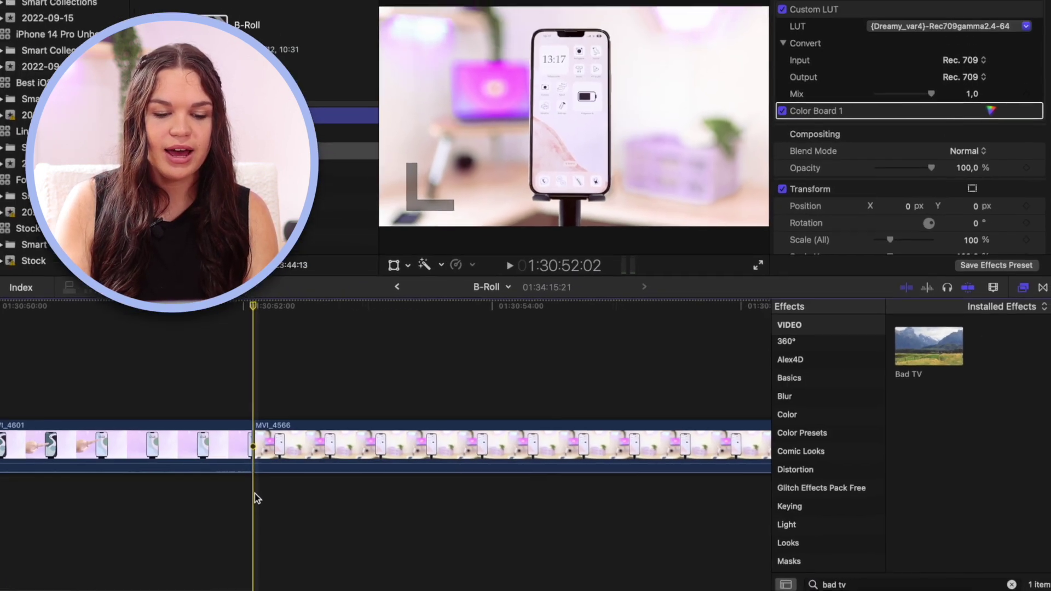
Step: Split a few-frame short clip out of MVI_4566 at the playhead
{"action": "key", "text": "Right"}
{"action": "key", "text": "Right"}
{"action": "key", "text": "Right"}
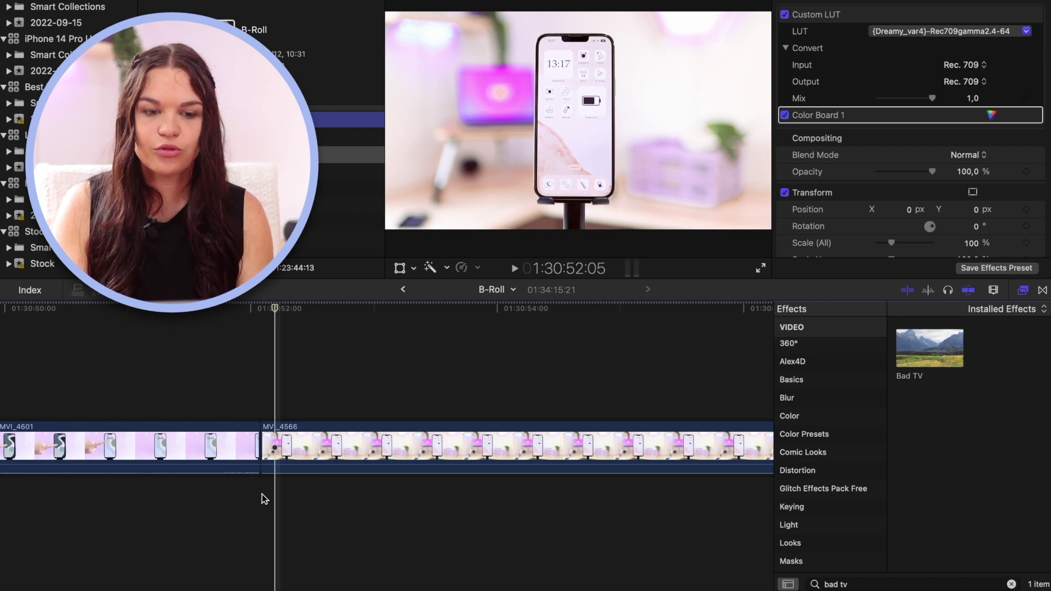
{"action": "key", "text": "super+b"}
{"action": "key", "text": "Left"}
{"action": "key", "text": "Left"}
{"action": "key", "text": "Left"}
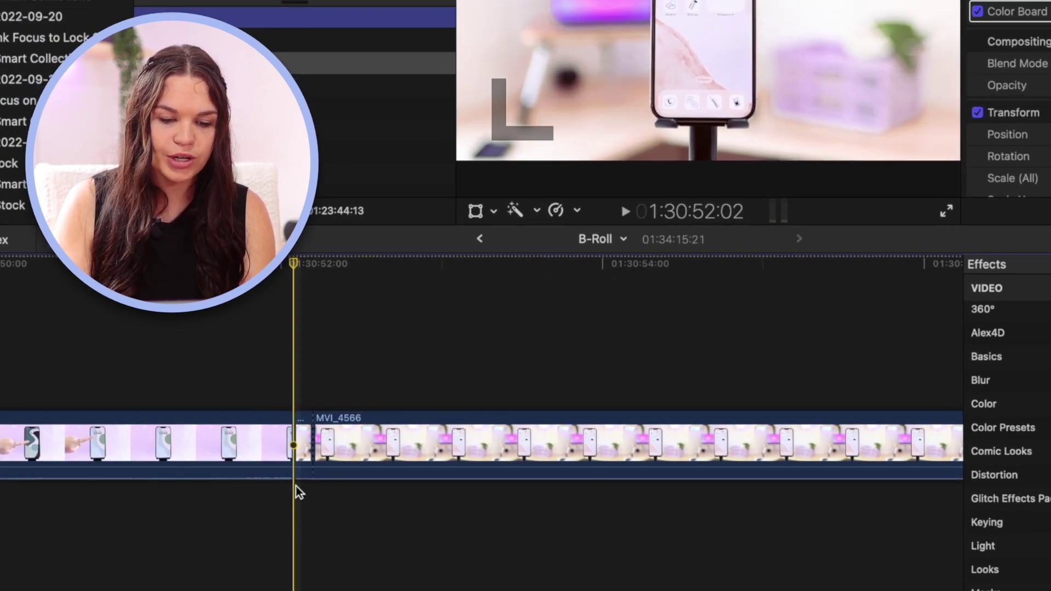
{"action": "key", "text": "Left"}
{"action": "key", "text": "Left"}
{"action": "key", "text": "Left"}
{"action": "key", "text": "super+b"}
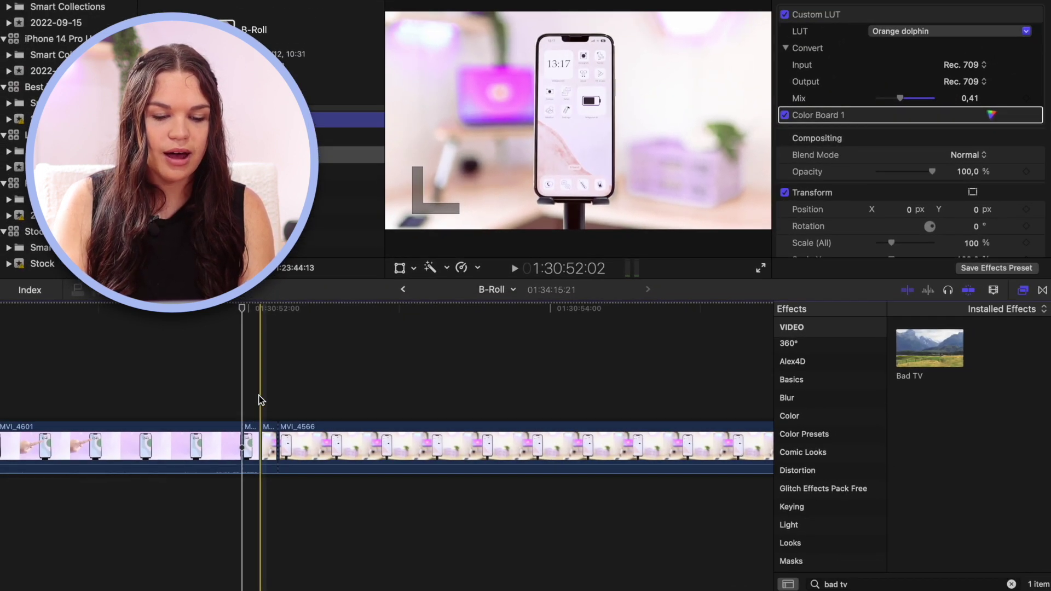
Step: Apply Bad TV to both short clips and zoom the timeline in on the glitch
{"action": "left_click", "coordinate": [260, 400]}
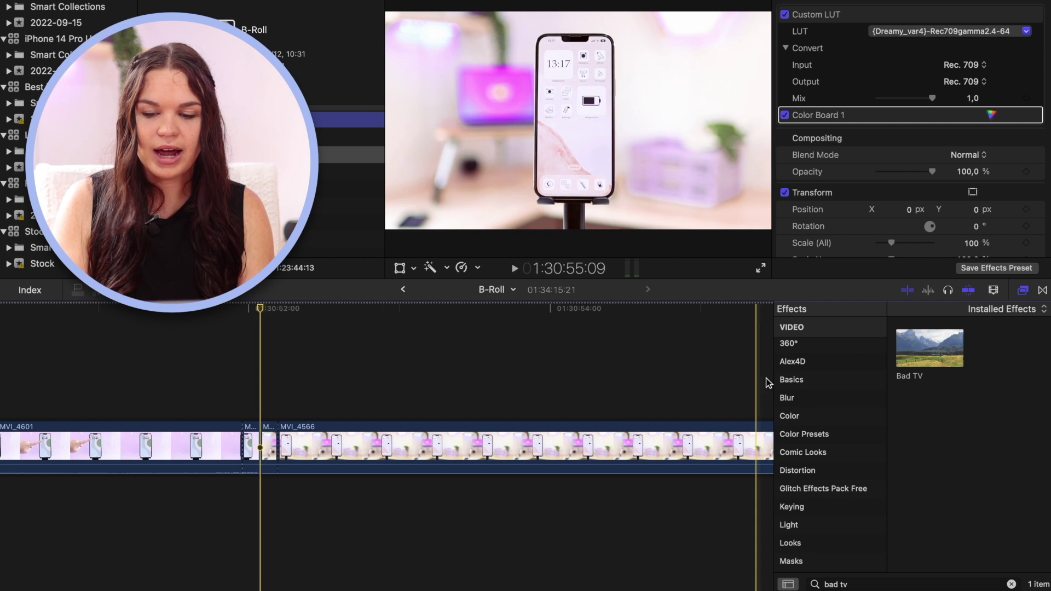
{"action": "left_click_drag", "start_coordinate": [929, 349], "coordinate": [266, 436]}
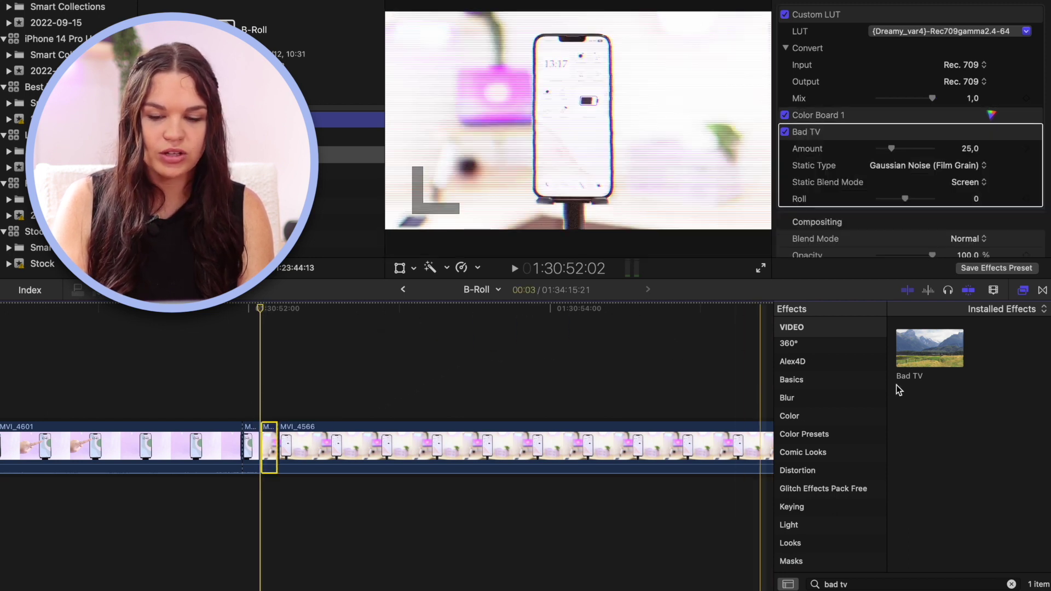
{"action": "left_click_drag", "start_coordinate": [930, 353], "coordinate": [251, 432]}
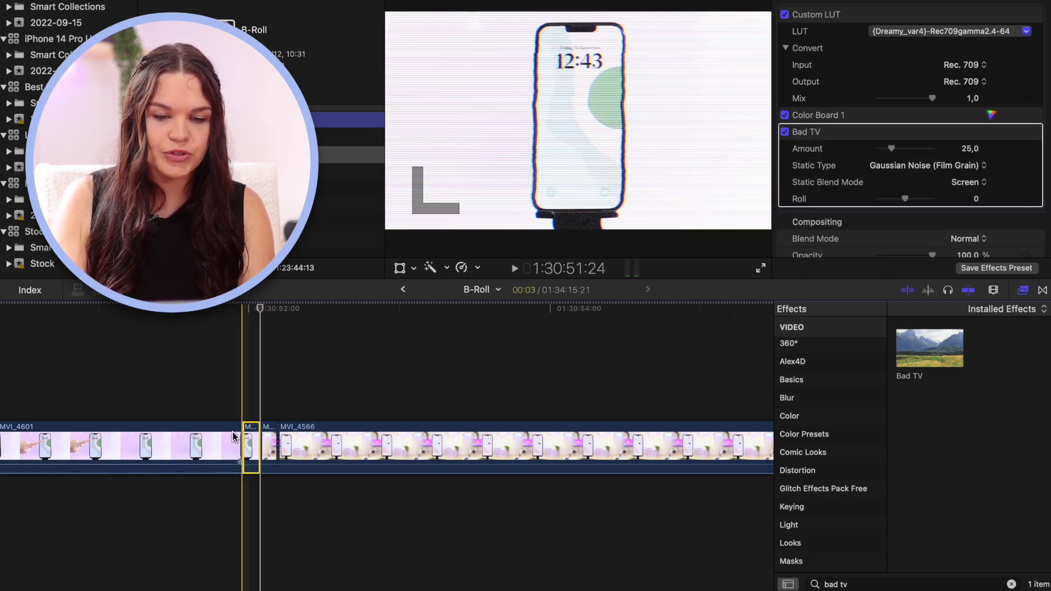
{"action": "left_click", "coordinate": [259, 414]}
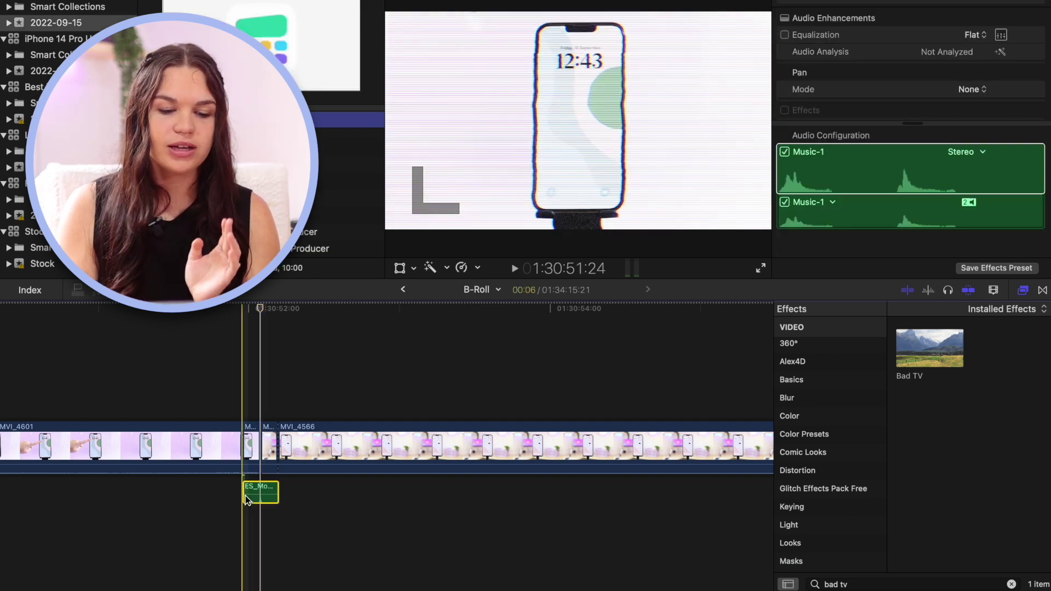
{"action": "key", "text": "super+equal"}
{"action": "key", "text": "super+equal"}
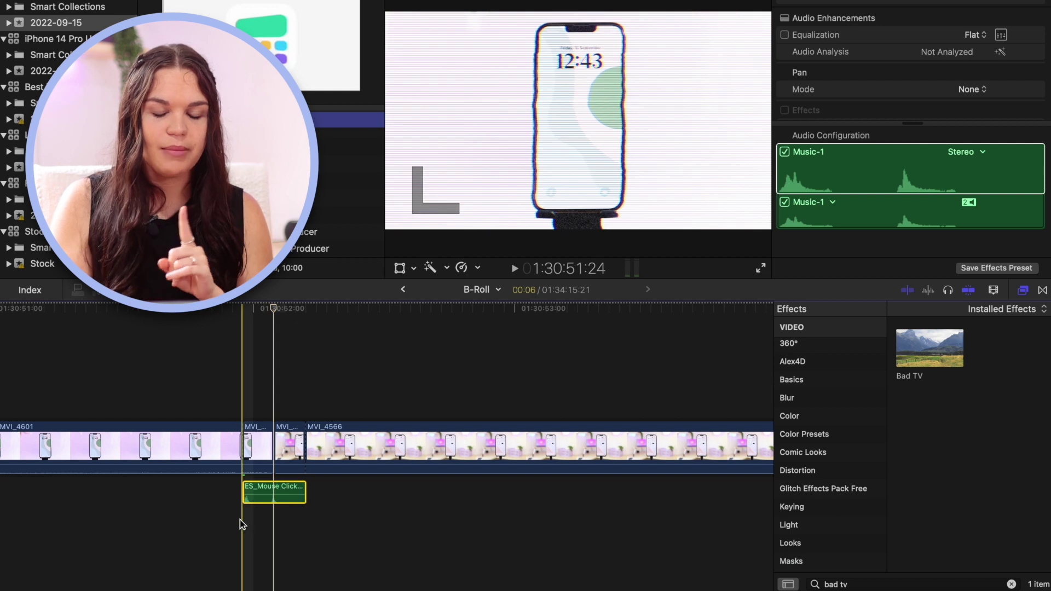
Step: Play back the glitch section and replay it with its click sound
{"action": "key", "text": "space"}
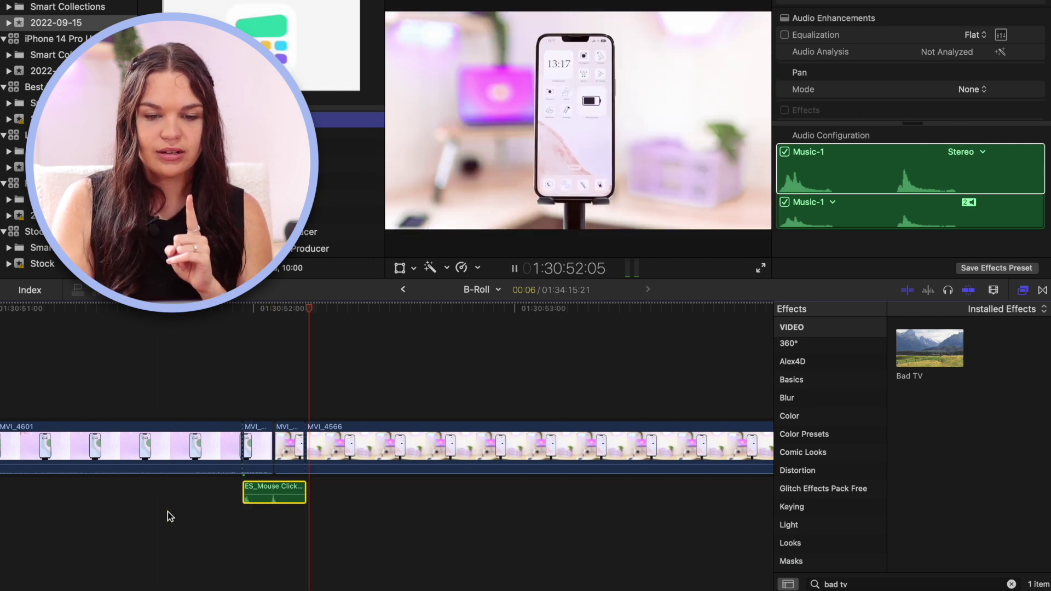
{"action": "key", "text": "space"}
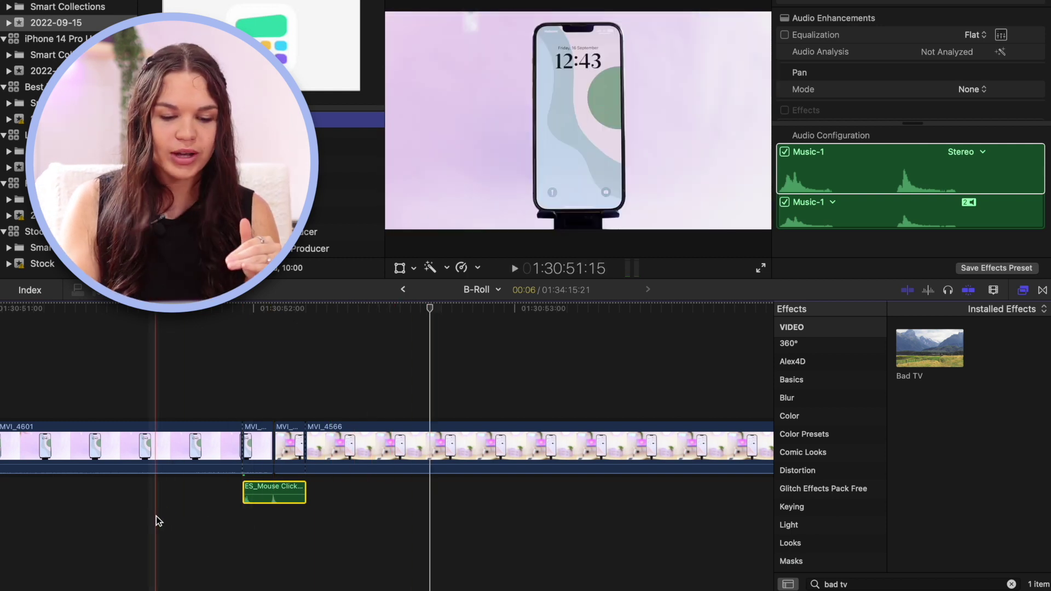
{"action": "key", "text": "space"}
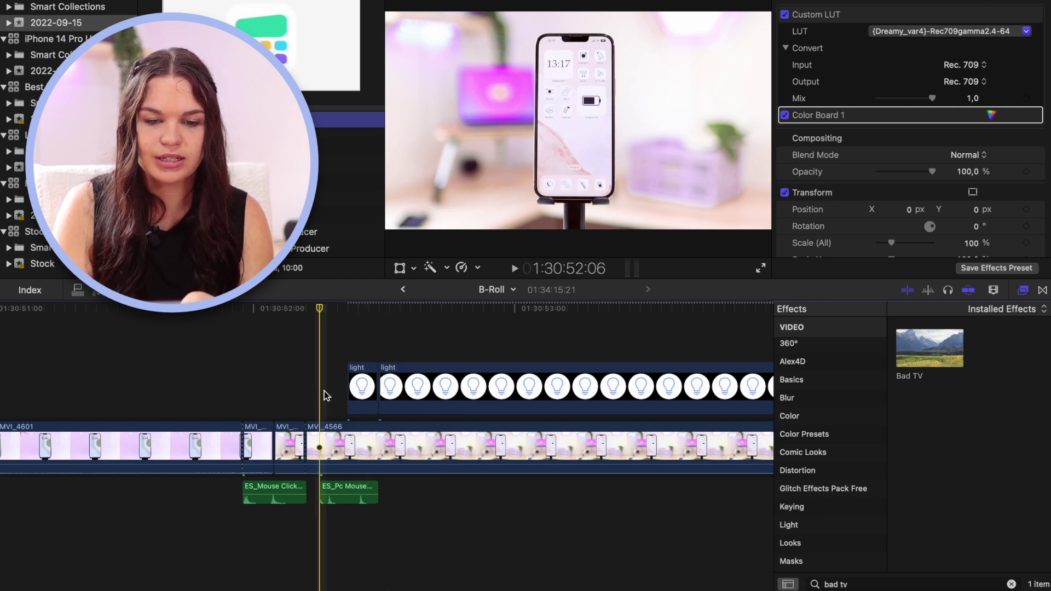
Step: Play the B-Roll section containing the lightbulb clips
{"action": "key", "text": "space"}
{"action": "key", "text": "space"}
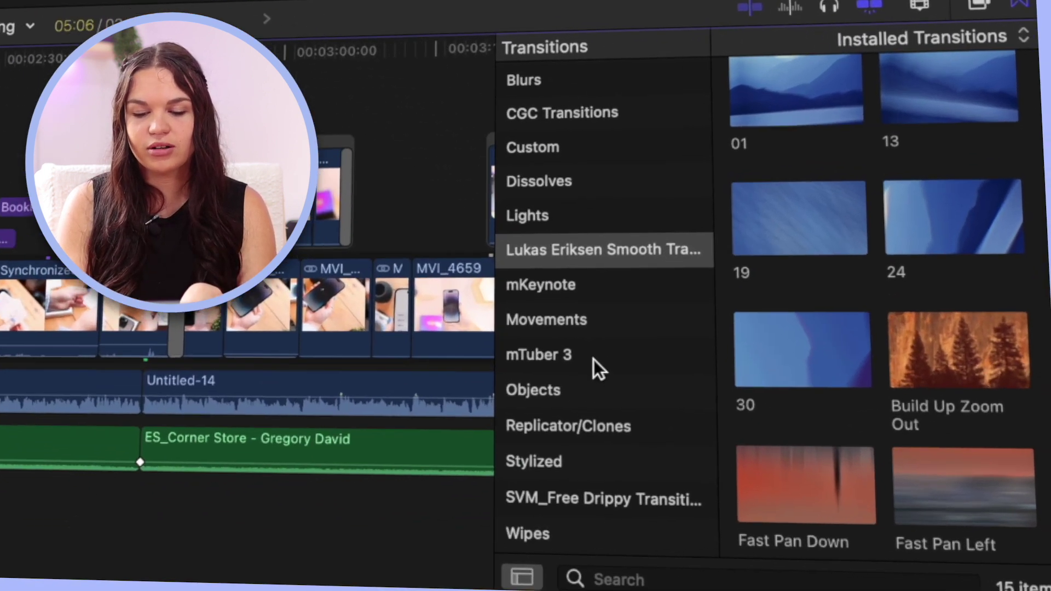
Step: Show the five mTuber 3 transitions and preview the start of the Unboxing project
{"action": "left_click", "coordinate": [827, 471]}
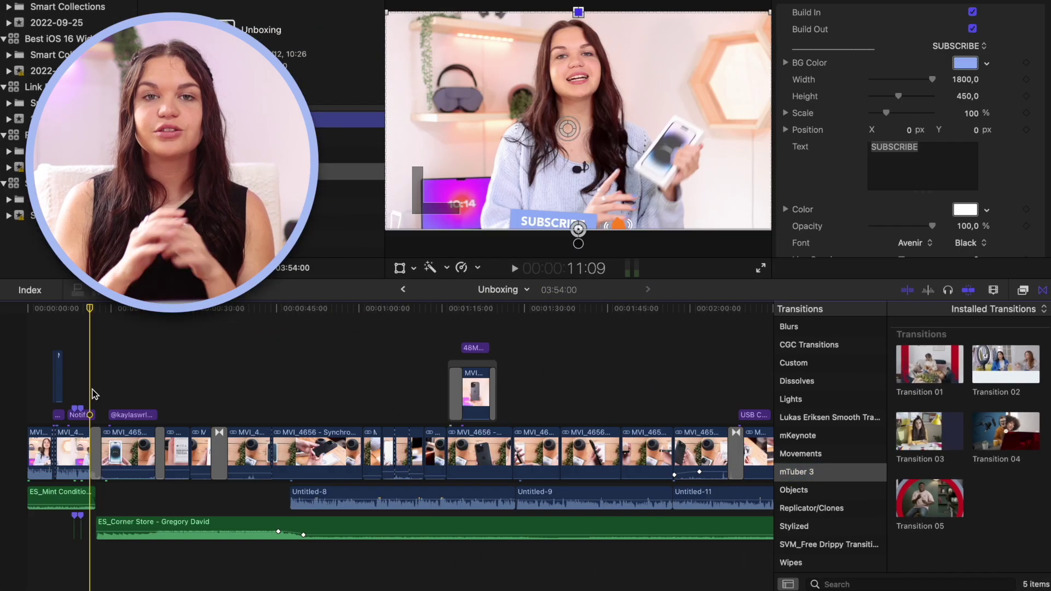
{"action": "key", "text": "space"}
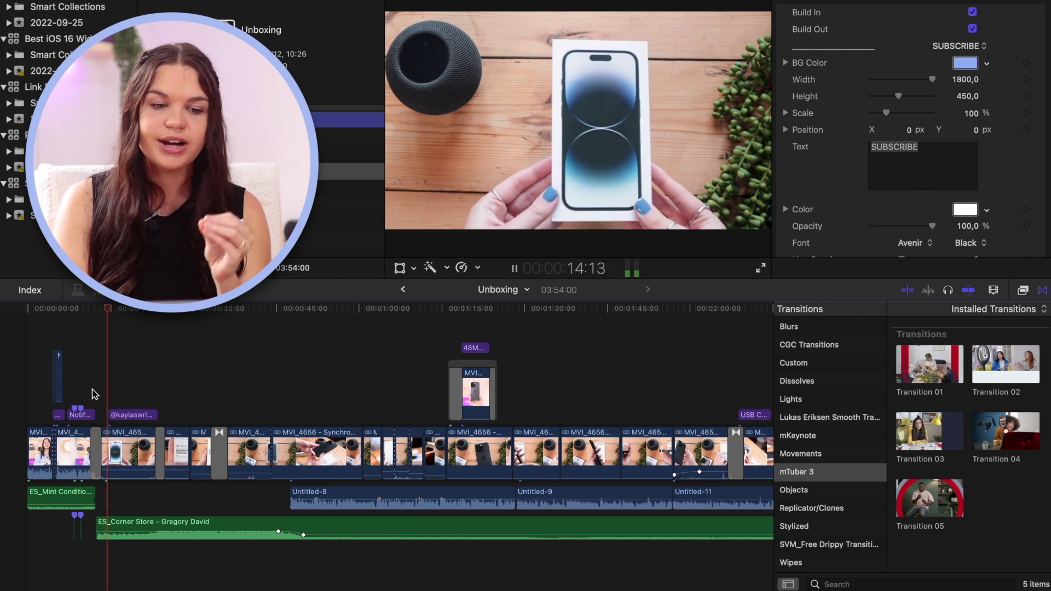
{"action": "key", "text": "space"}
{"action": "left_click", "coordinate": [80, 38]}
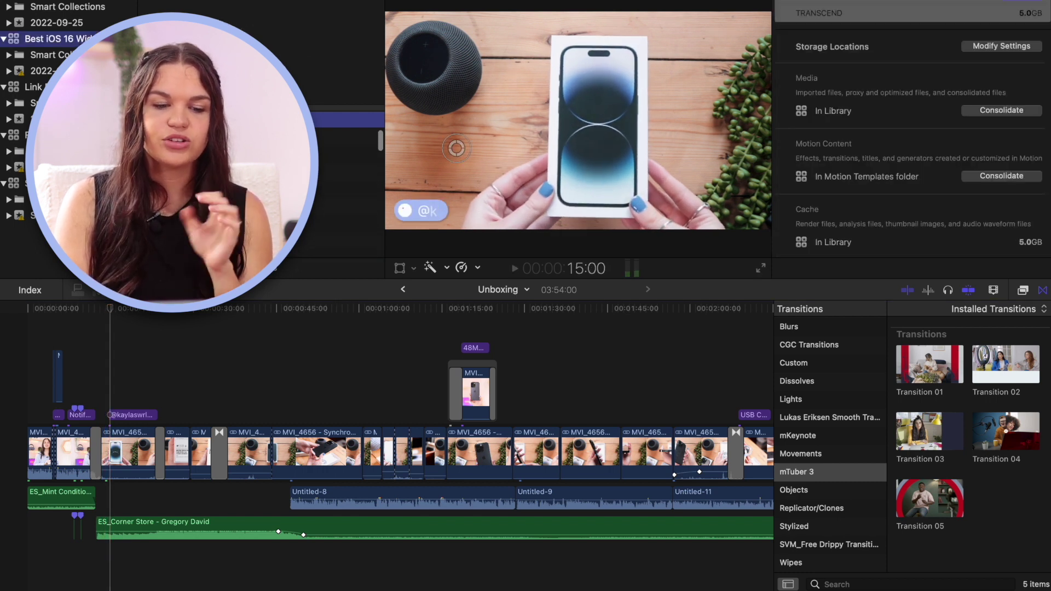
Step: Open Widget Apps and play through the transition into MVI_4612, stopping at 00:03:36:21
{"action": "double_click", "coordinate": [268, 29]}
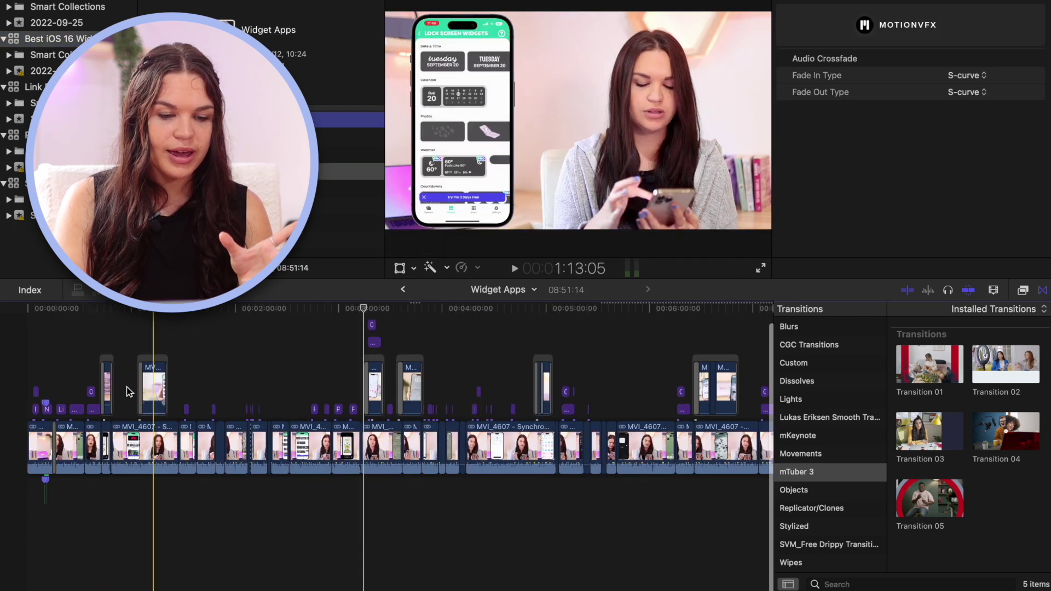
{"action": "key", "text": "space"}
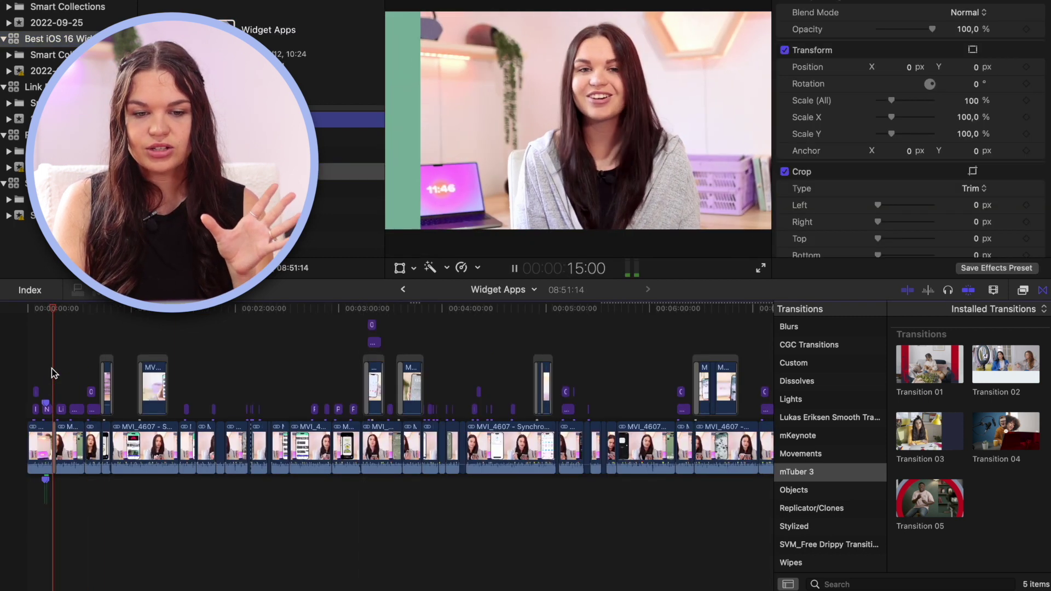
{"action": "key", "text": "space"}
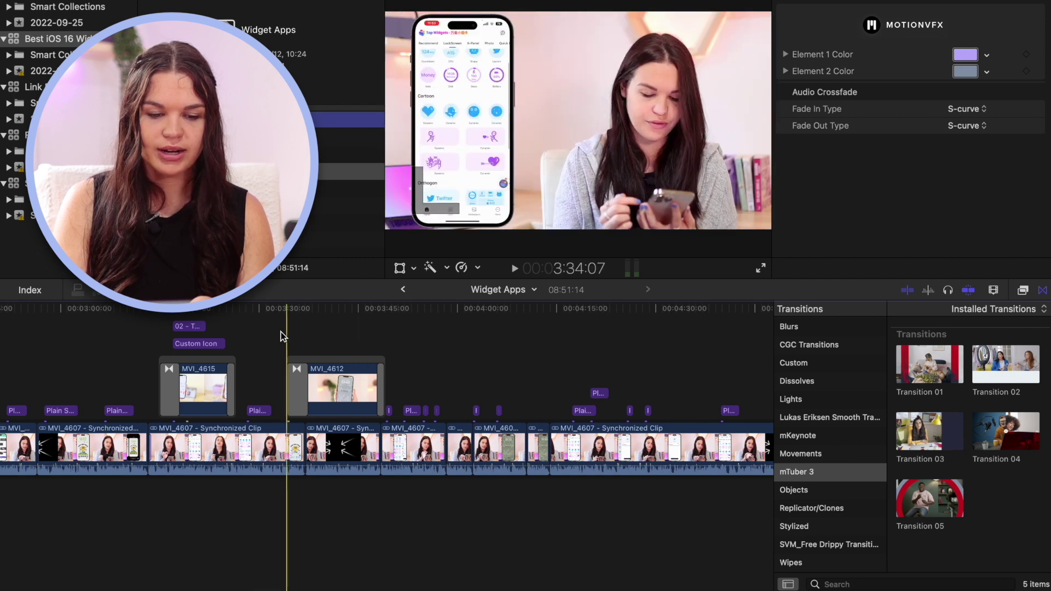
{"action": "left_click", "coordinate": [287, 334]}
{"action": "key", "text": "space"}
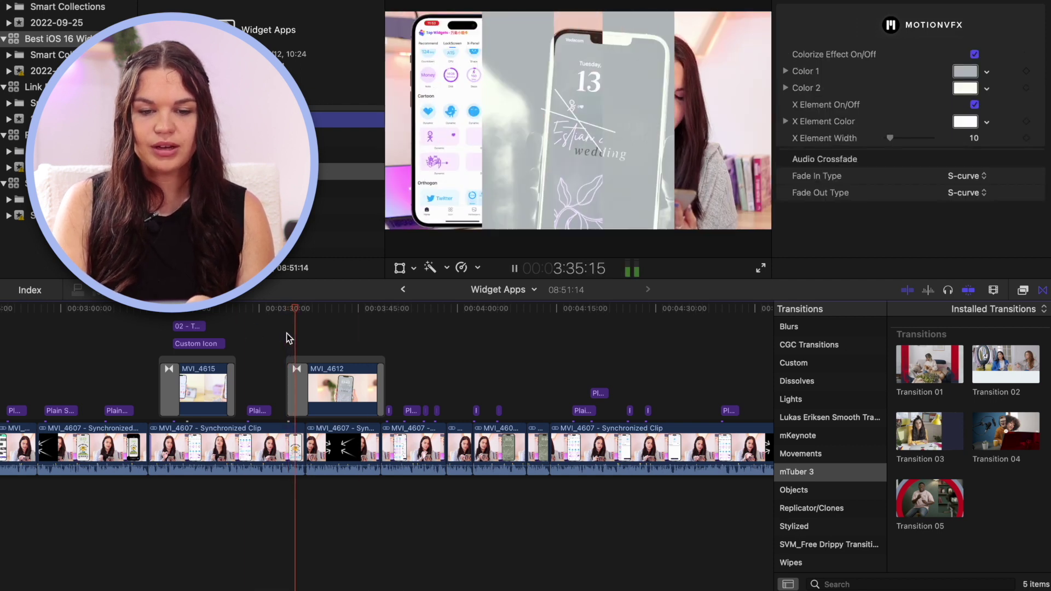
{"action": "key", "text": "space"}
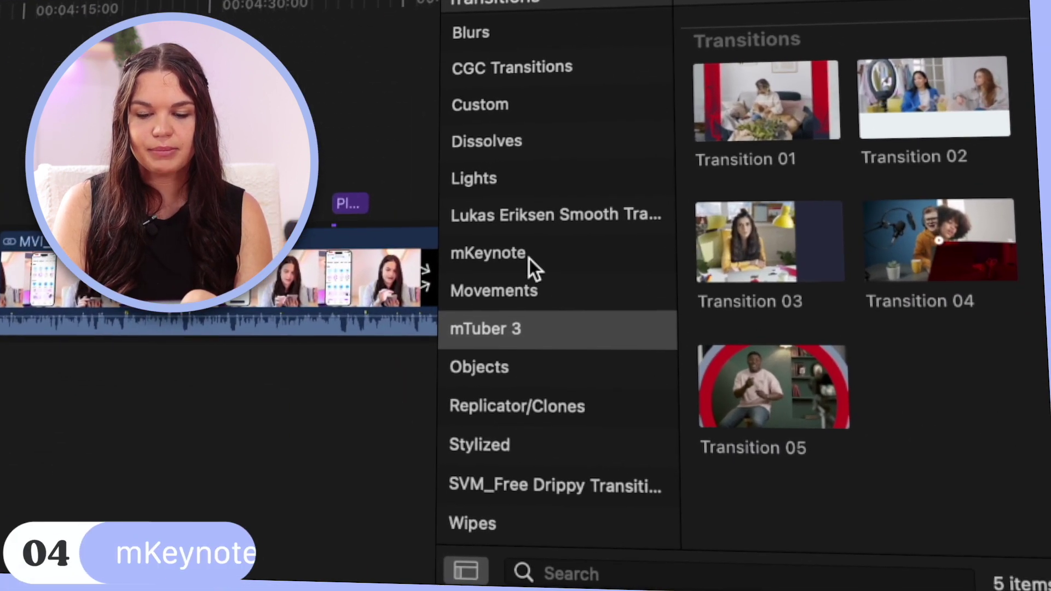
Step: Show the mKeynote category and scroll through Transition 01 to Transition 08
{"action": "left_click", "coordinate": [644, 330]}
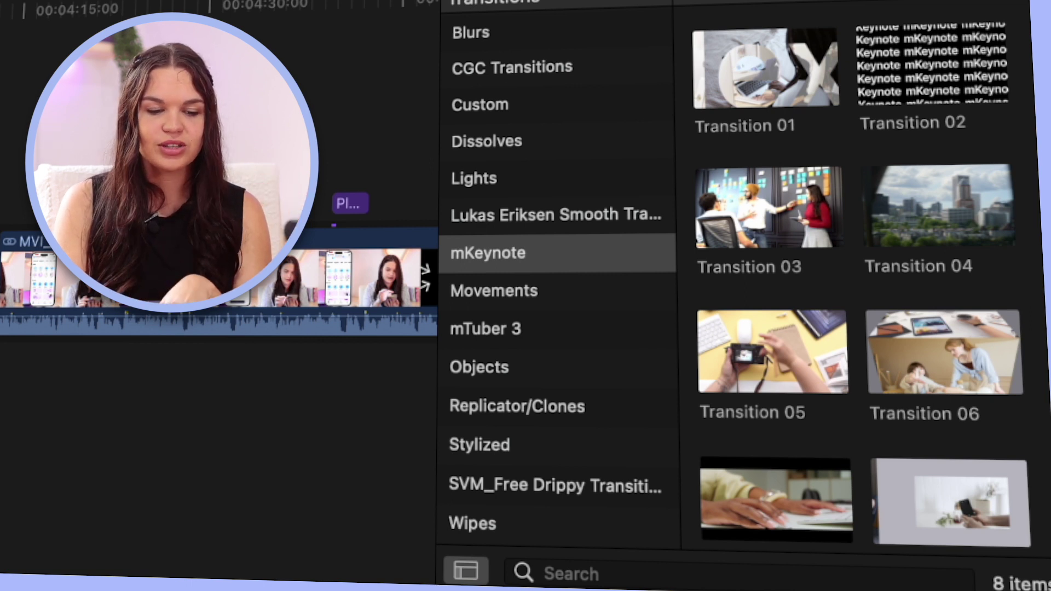
{"action": "scroll", "coordinate": [928, 296], "scroll_direction": "down", "scroll_amount": 2}
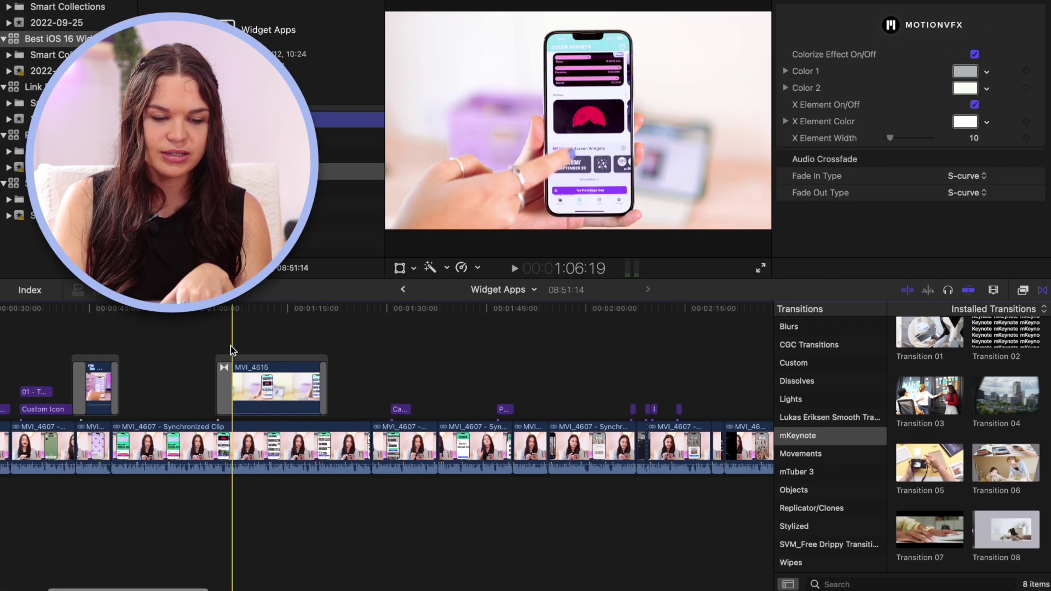
{"action": "left_click", "coordinate": [215, 343]}
{"action": "key", "text": "space"}
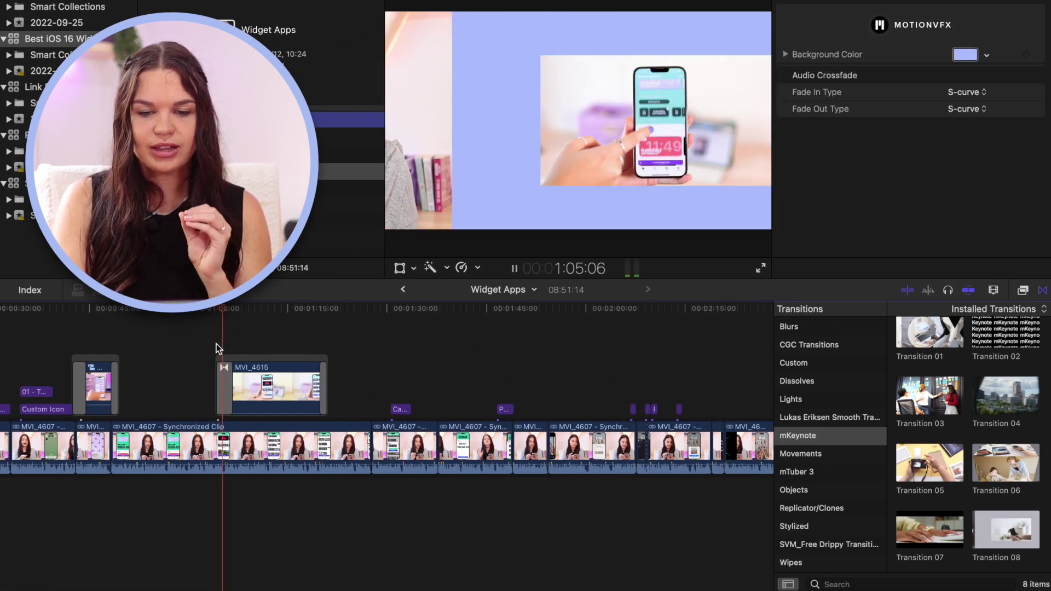
{"action": "key", "text": "space"}
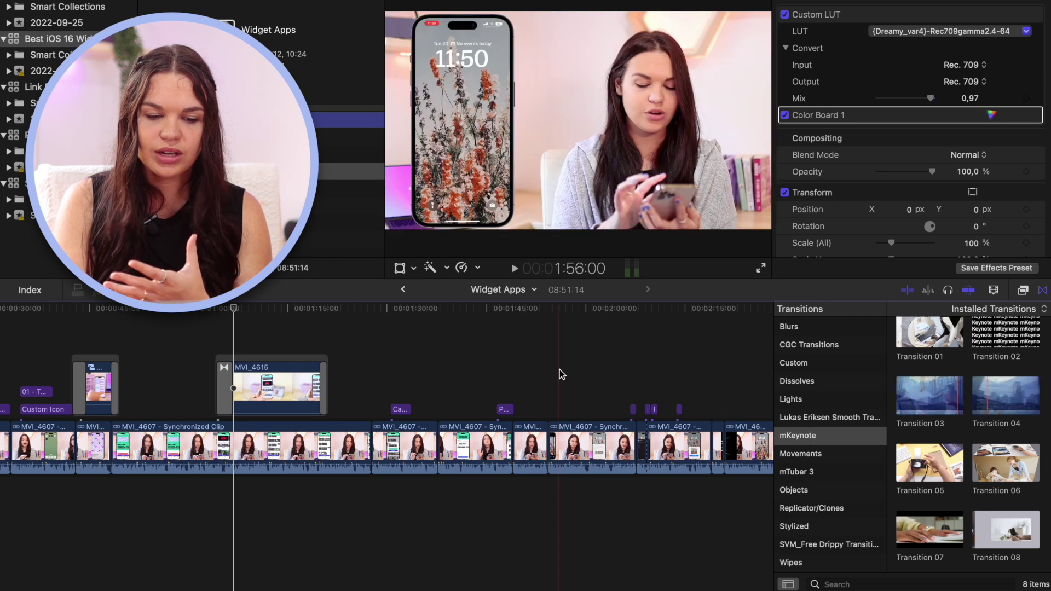
{"action": "scroll", "coordinate": [547, 370], "scroll_direction": "right", "scroll_amount": 5}
{"action": "left_click", "coordinate": [290, 367]}
{"action": "key", "text": "space"}
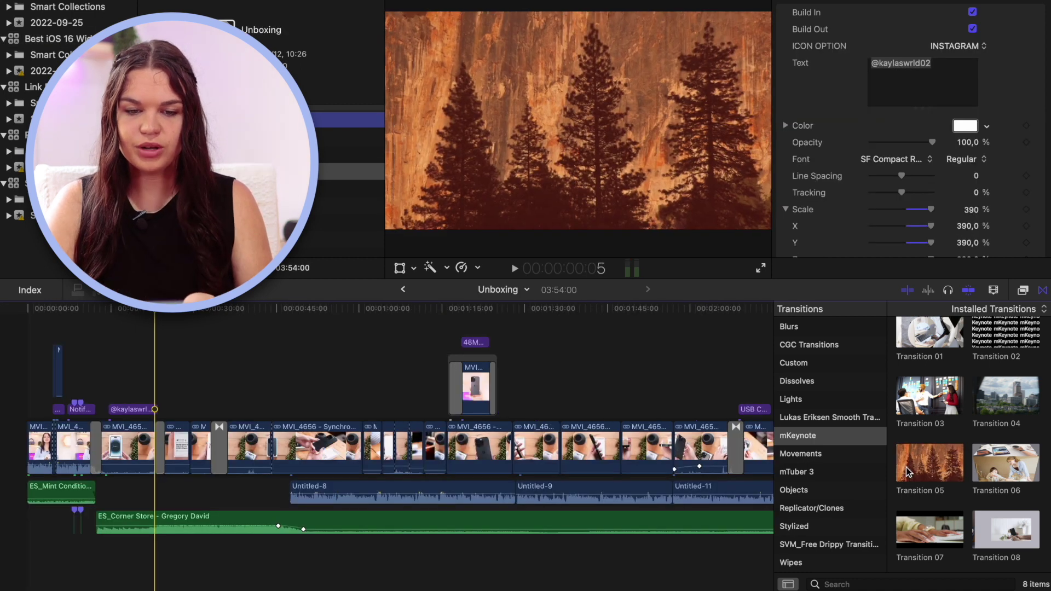
Step: Play and stop the Unboxing project, then move the playhead to the 50-second mark
{"action": "key", "text": "space"}
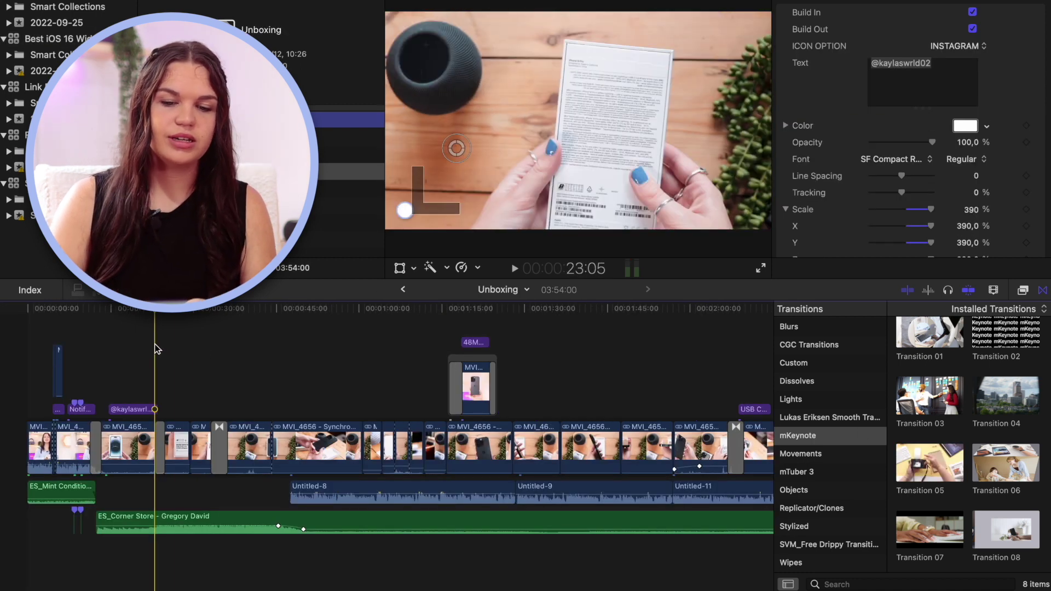
{"action": "key", "text": "space"}
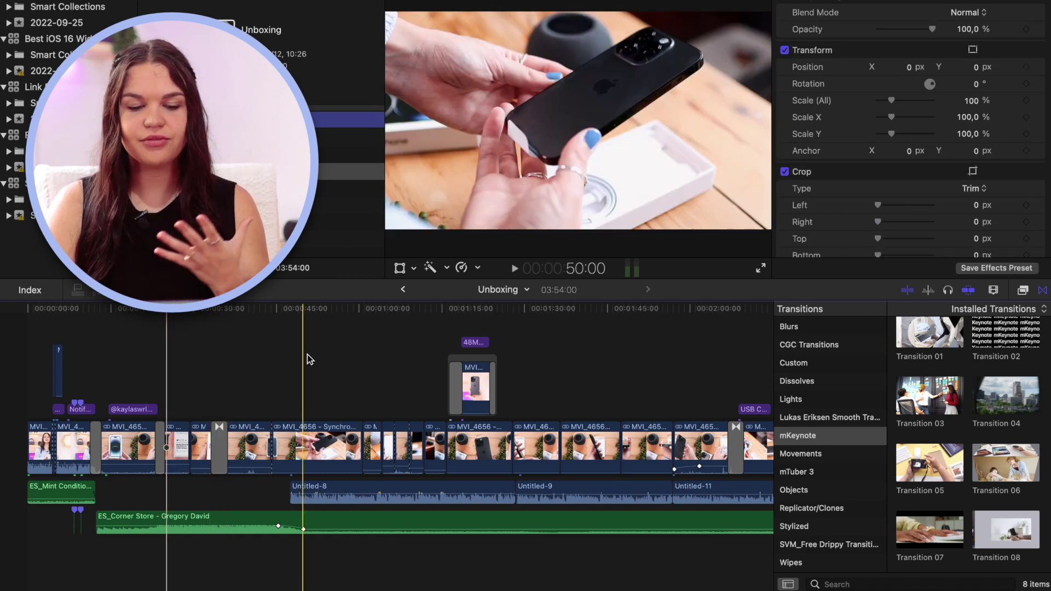
{"action": "left_click", "coordinate": [306, 353]}
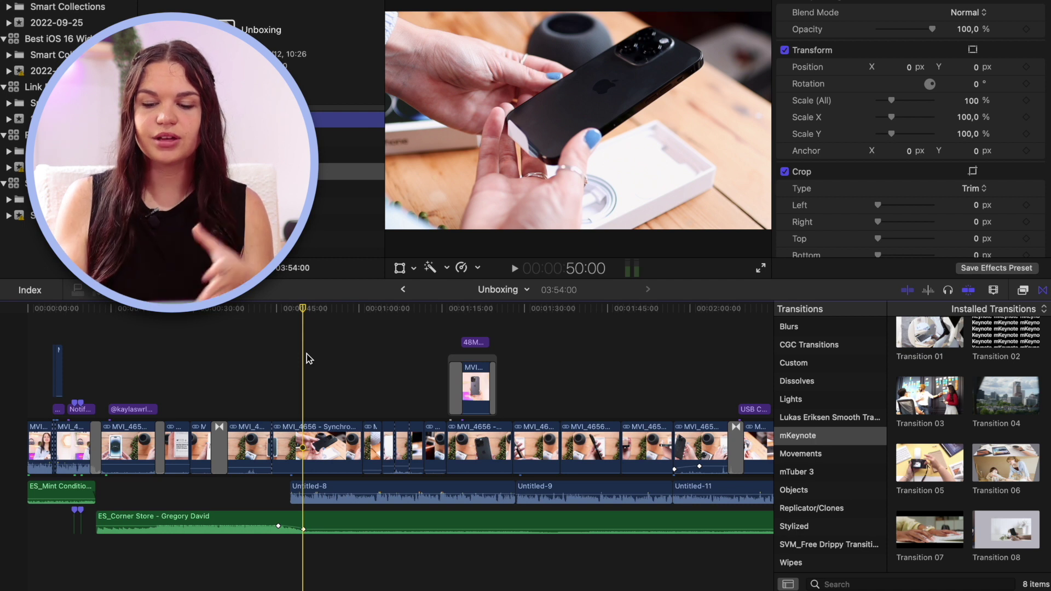